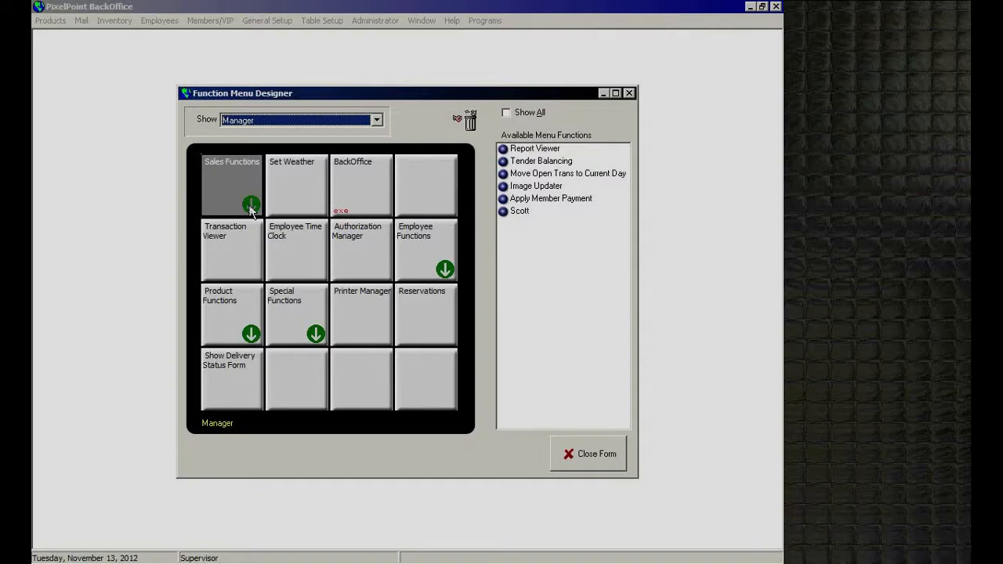
- With the Manager menu shown, move the Set Weather button to the empty slot in the first row and back to its original slot
left_click(271, 121)
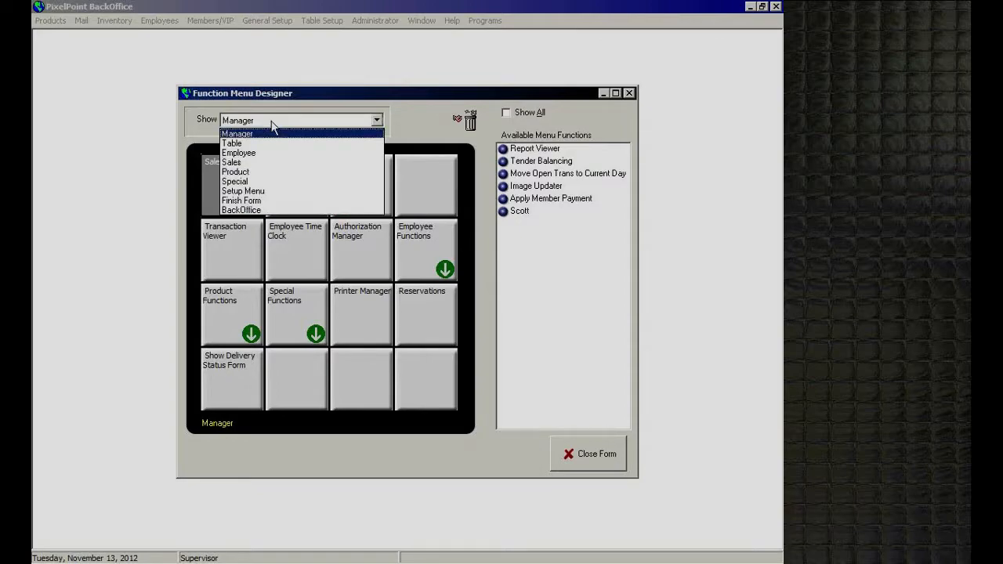
left_click(271, 131)
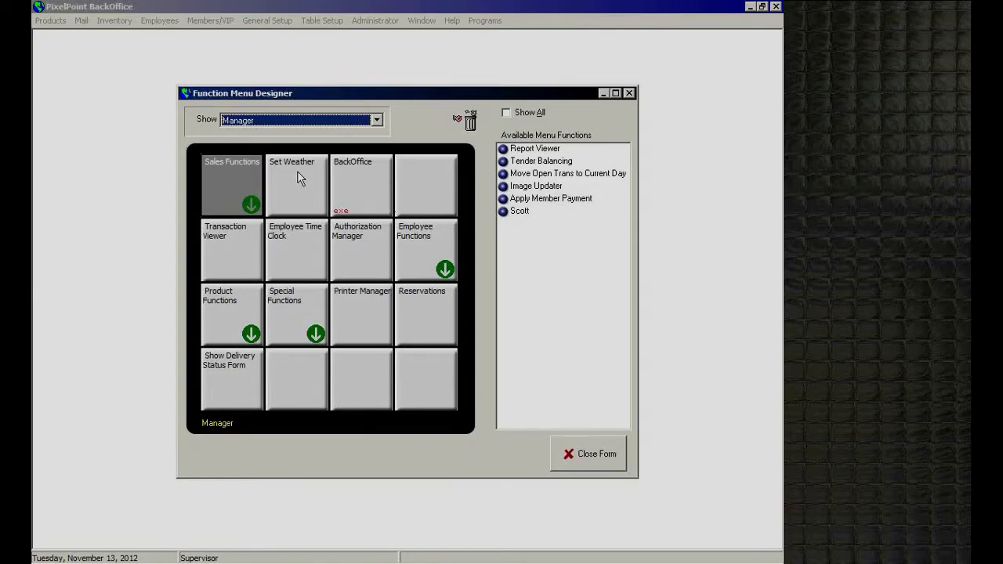
left_click_drag(297, 171, 416, 194)
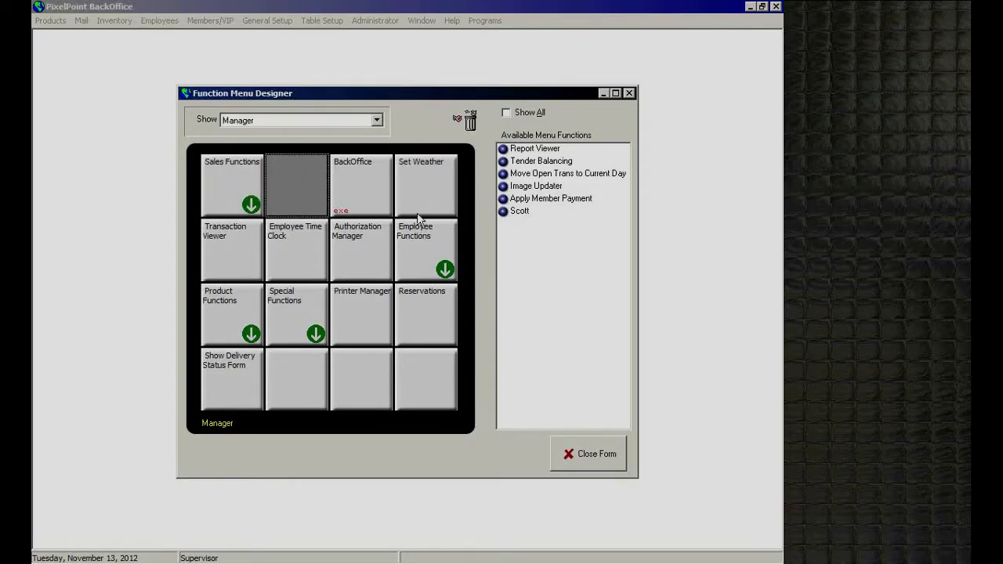
left_click(416, 194)
left_click(290, 194)
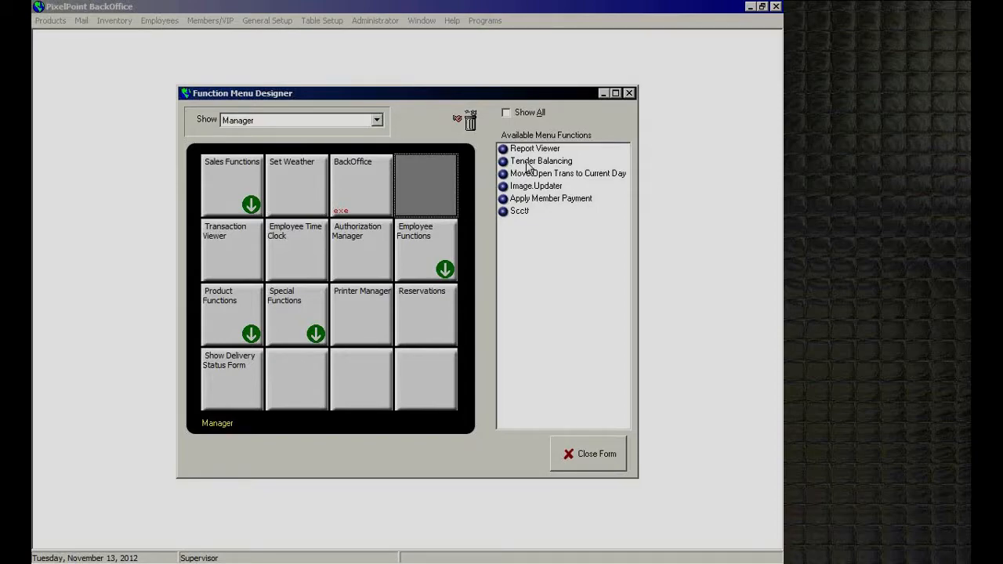
- Place Report Viewer in the empty first-row slot and remove it, and do the same with Image Updater
left_click_drag(529, 165, 521, 185)
left_click_drag(525, 150, 466, 246)
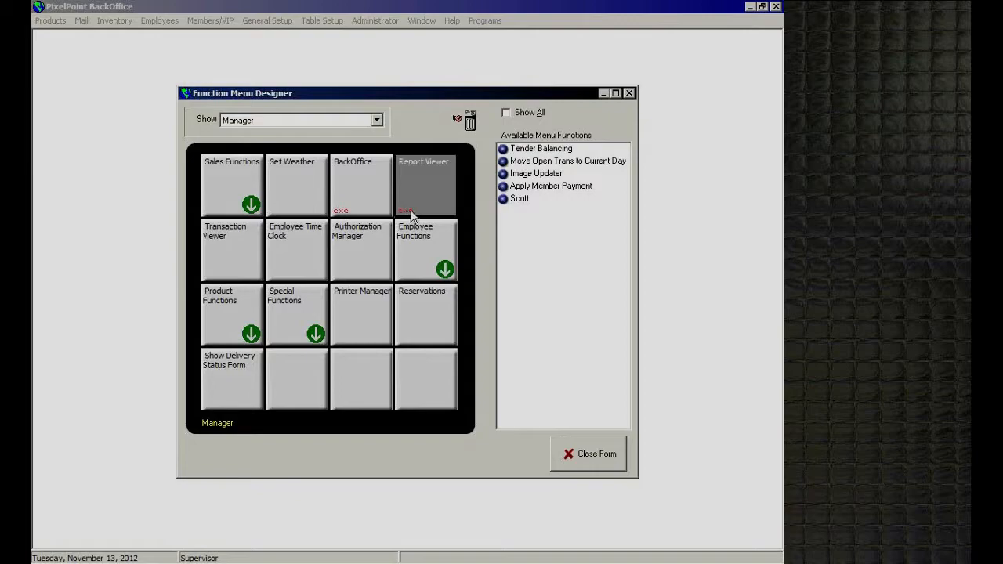
left_click_drag(445, 190, 505, 192)
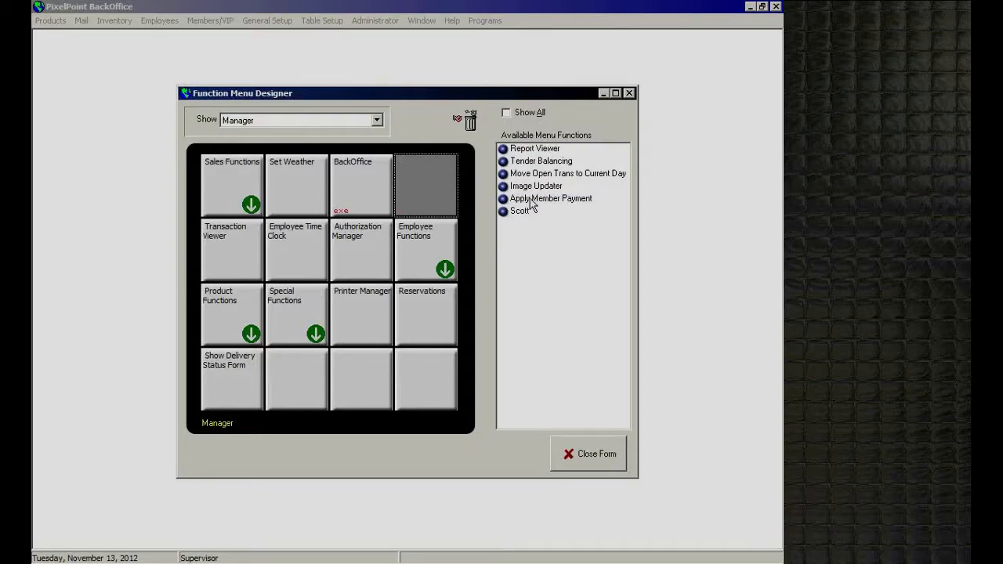
left_click_drag(529, 194, 443, 198)
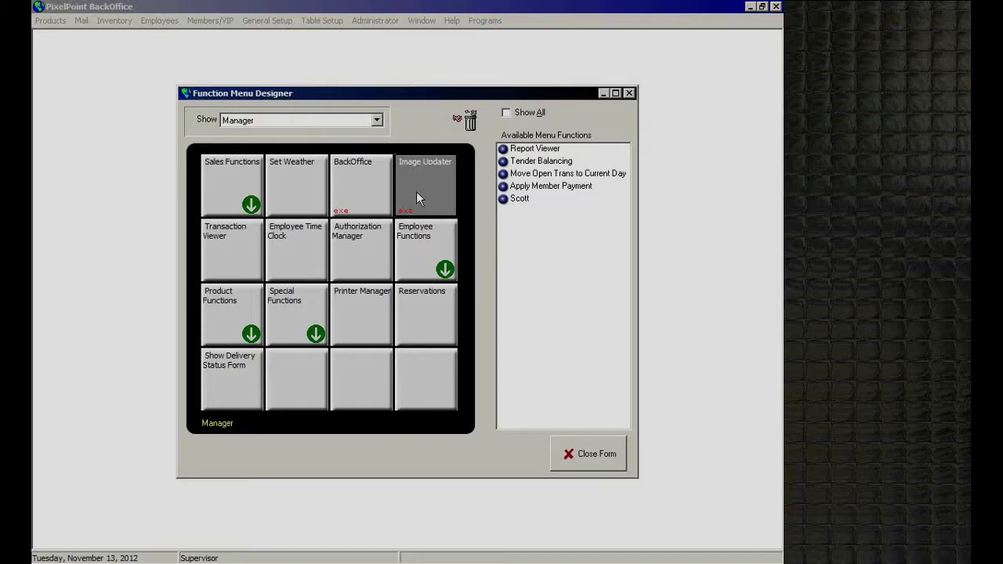
left_click_drag(417, 191, 473, 123)
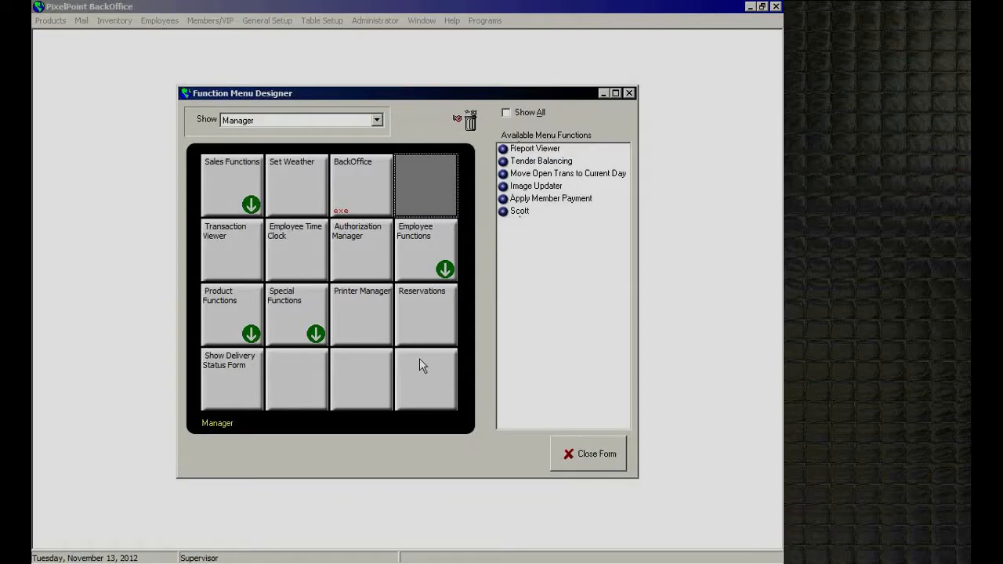
- List all menu functions, and assign Sold IN Item to the empty Manager slot and remove it again
left_click(506, 113)
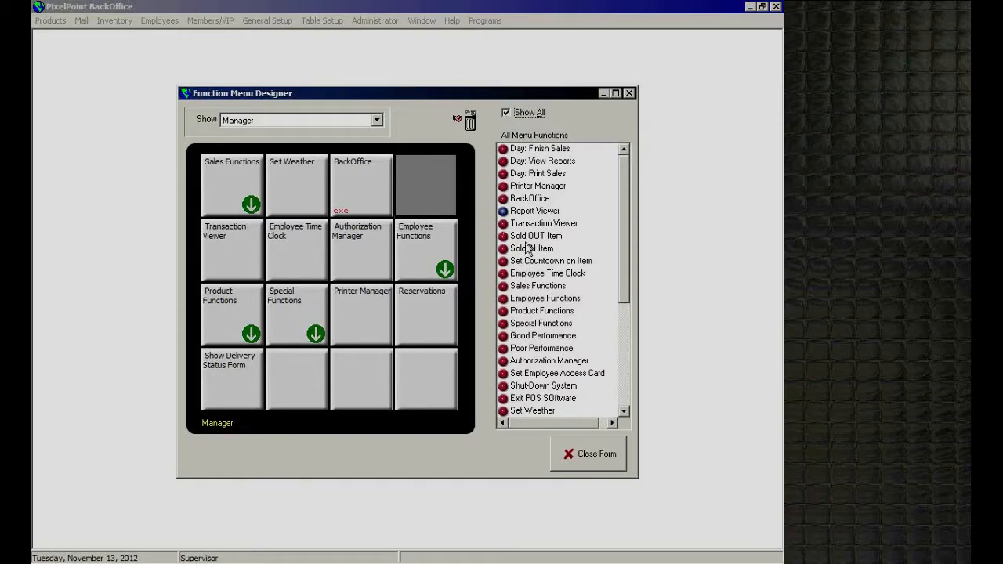
left_click_drag(526, 248, 428, 187)
left_click_drag(426, 187, 531, 216)
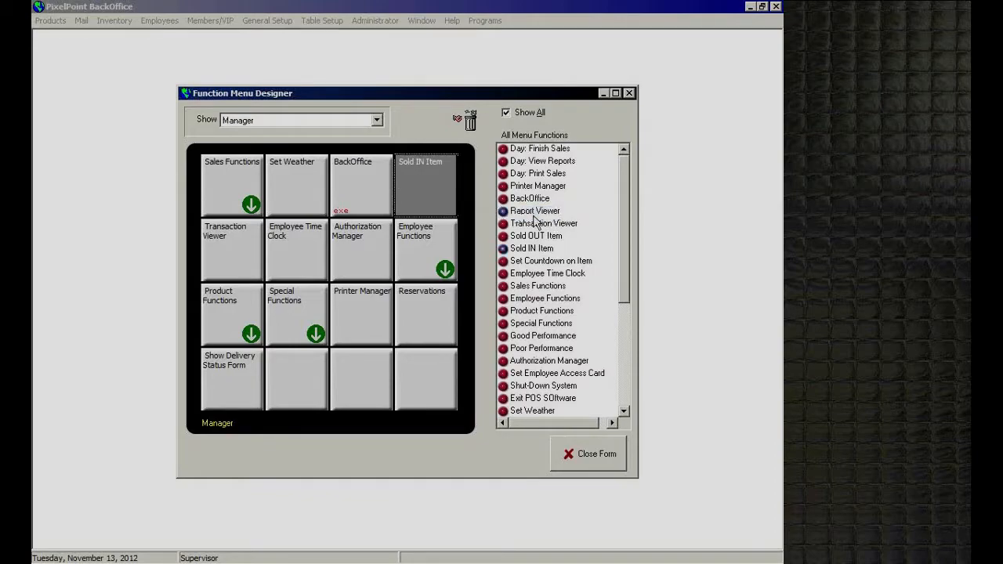
right_click(416, 183)
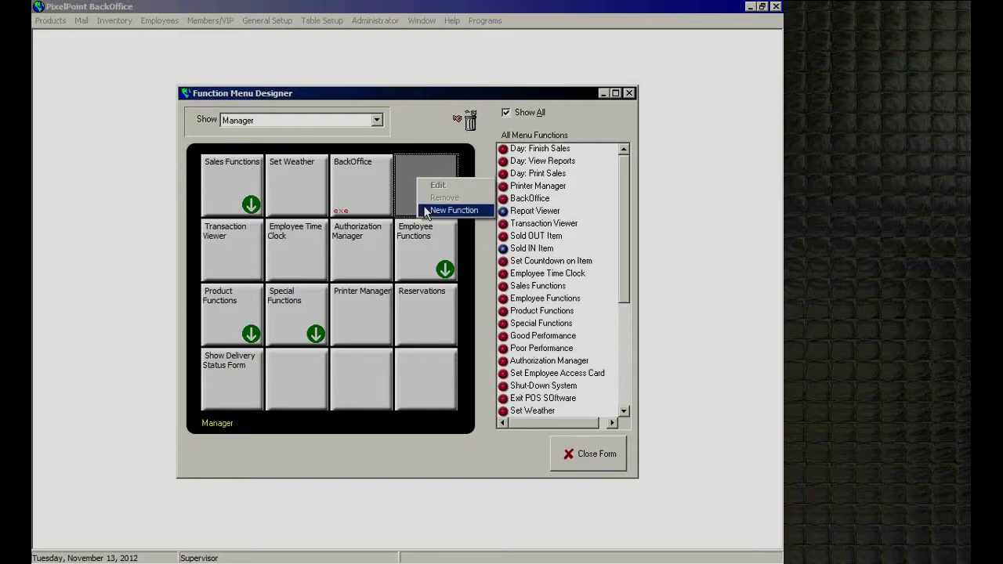
left_click(453, 210)
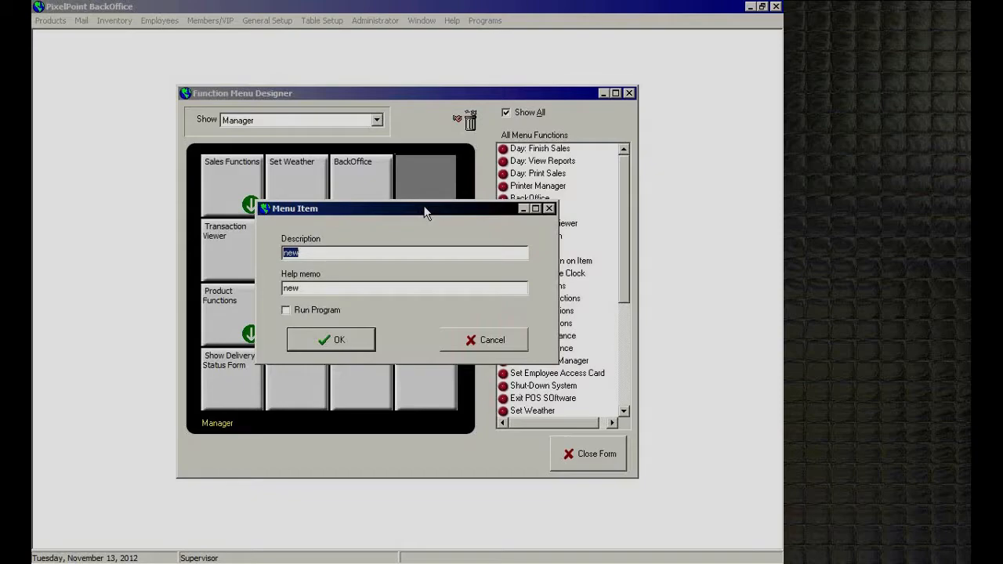
left_click(476, 341)
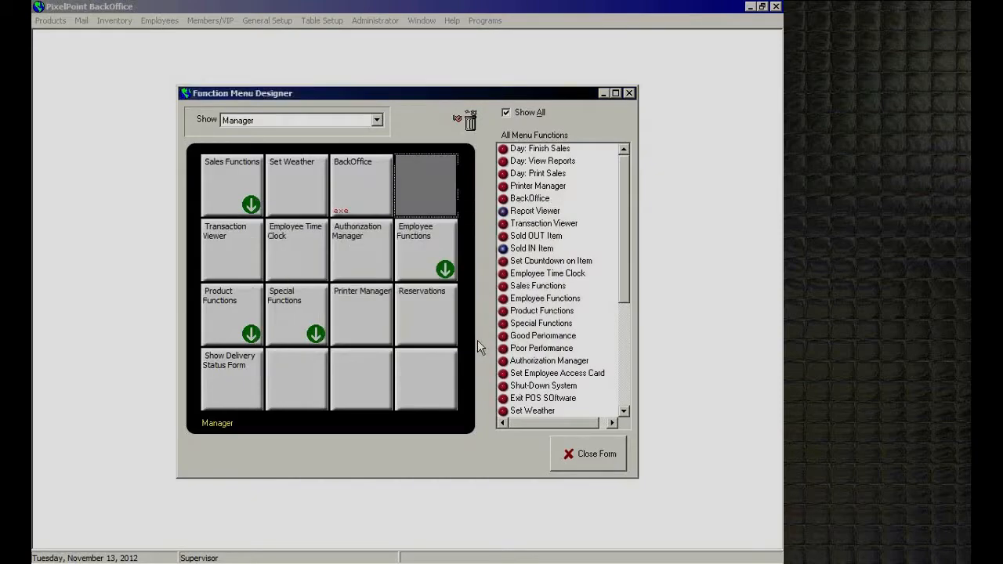
- From the unassigned functions, place the one that runs OvertimeAgent.exe in the empty Manager slot and set its help memo to "sf sd fsdf"
left_click(506, 112)
left_click_drag(515, 227, 427, 186)
right_click(426, 180)
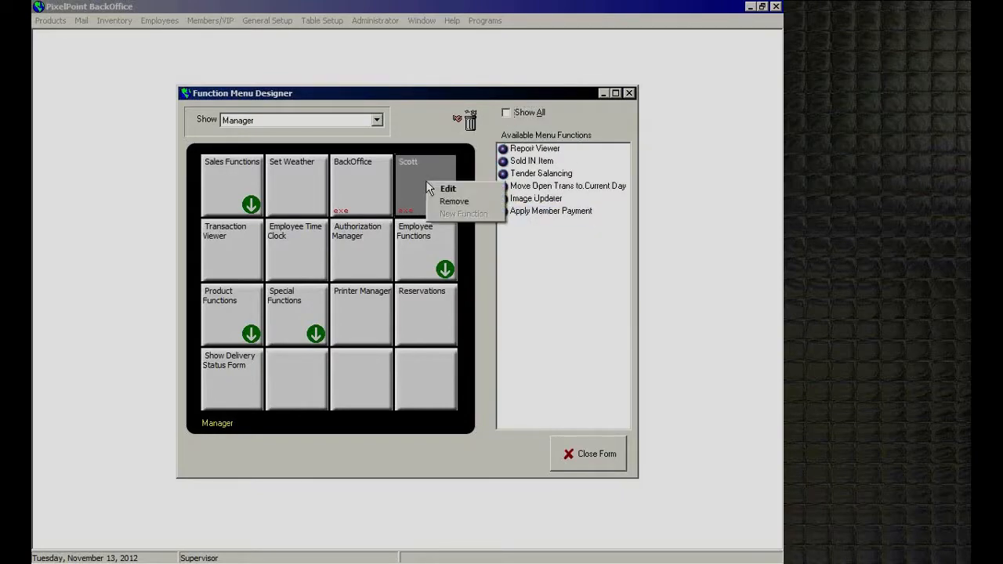
left_click(448, 188)
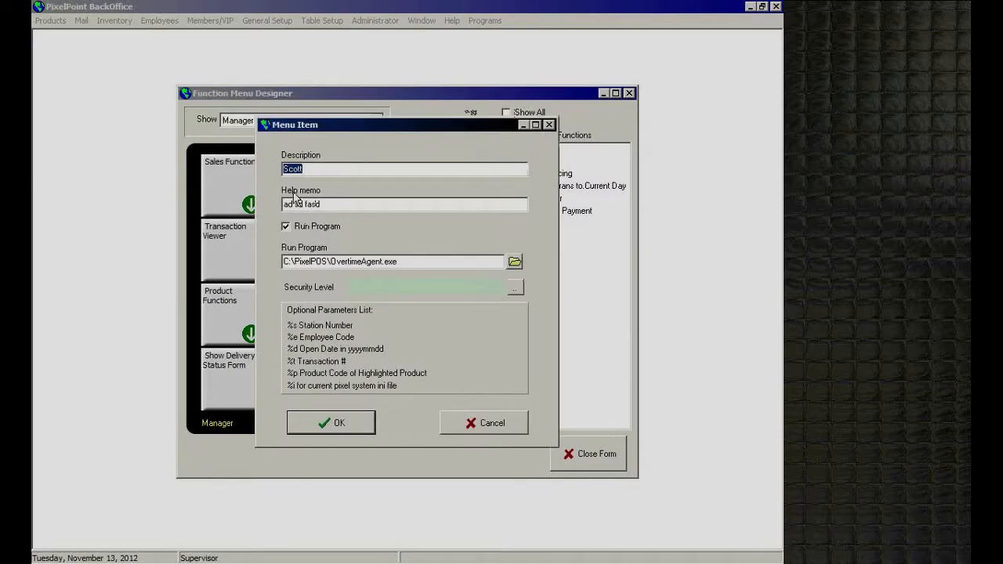
left_click_drag(332, 204, 274, 212)
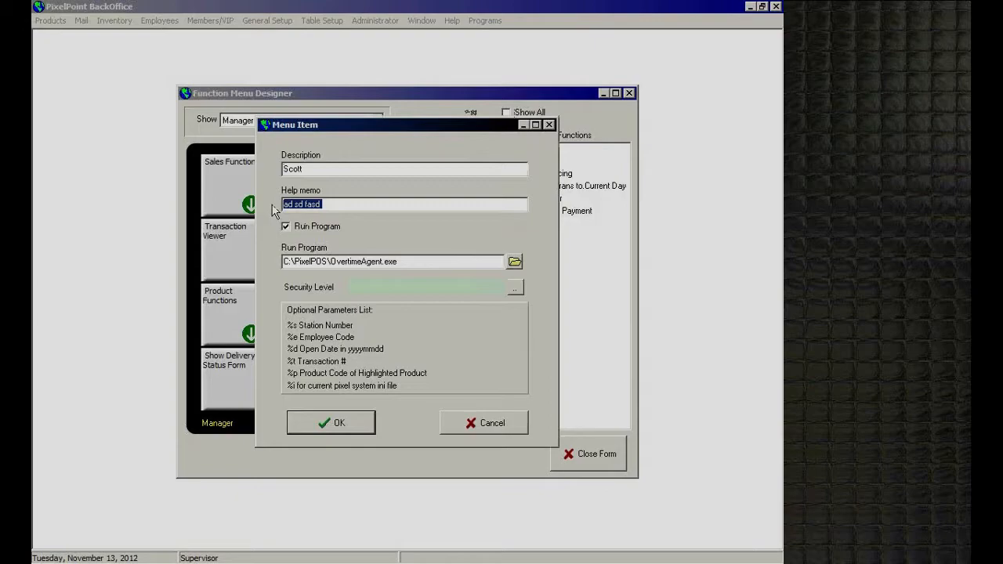
type("sf sdf;sdf")
left_click_drag(406, 262, 284, 266)
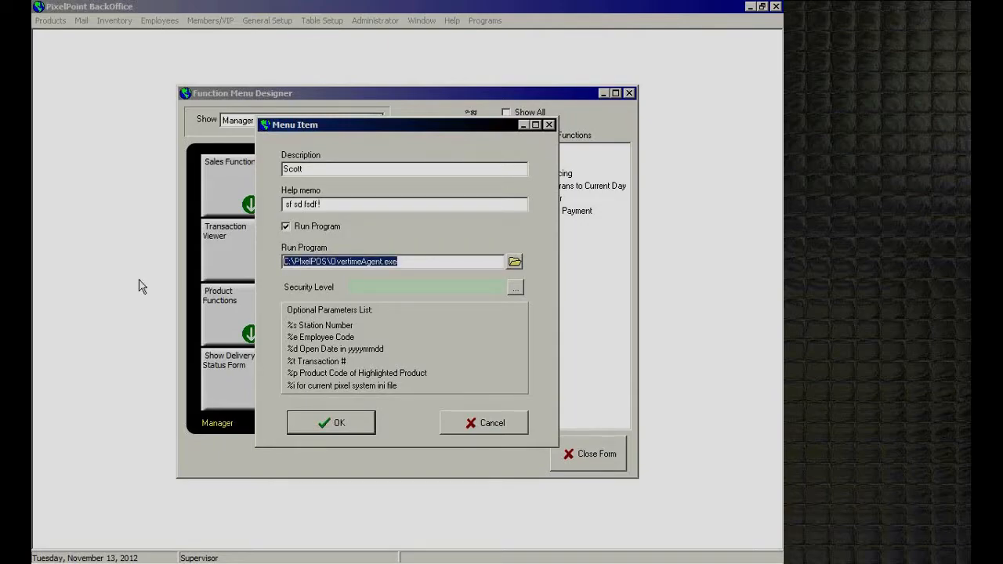
left_click(337, 423)
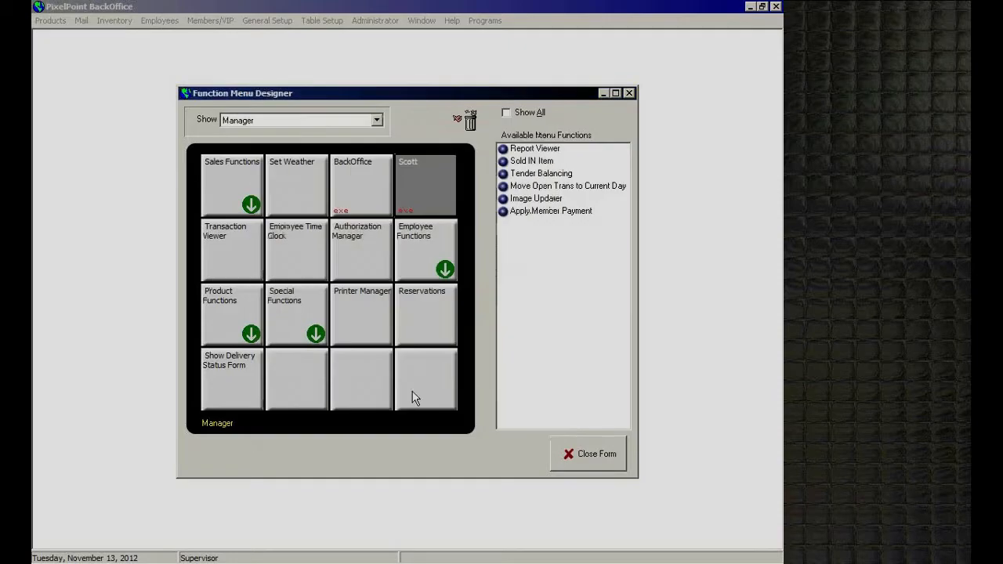
- Review the settings of the OvertimeAgent.exe function without changing them, and remove the function from the Manager menu
right_click(419, 196)
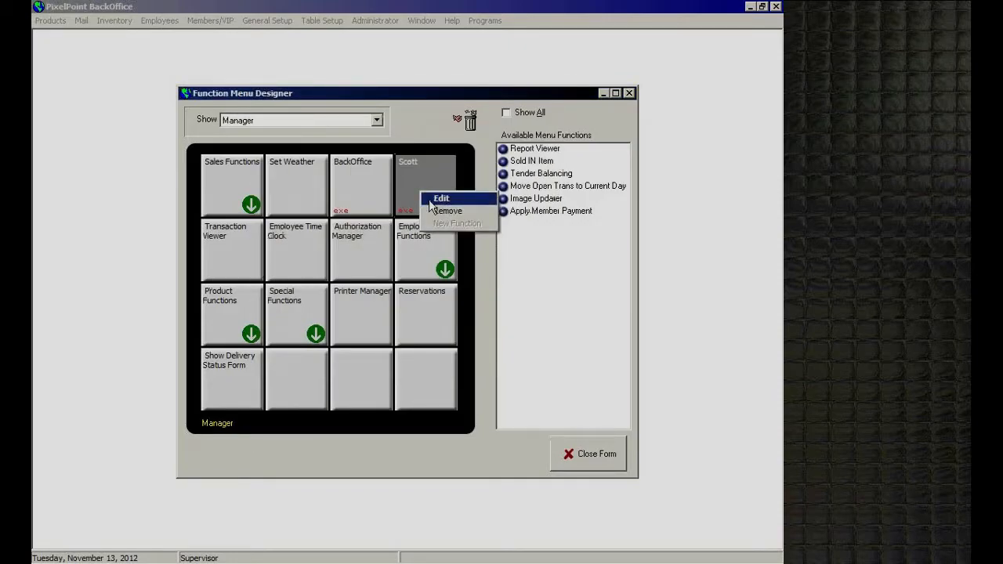
left_click(438, 198)
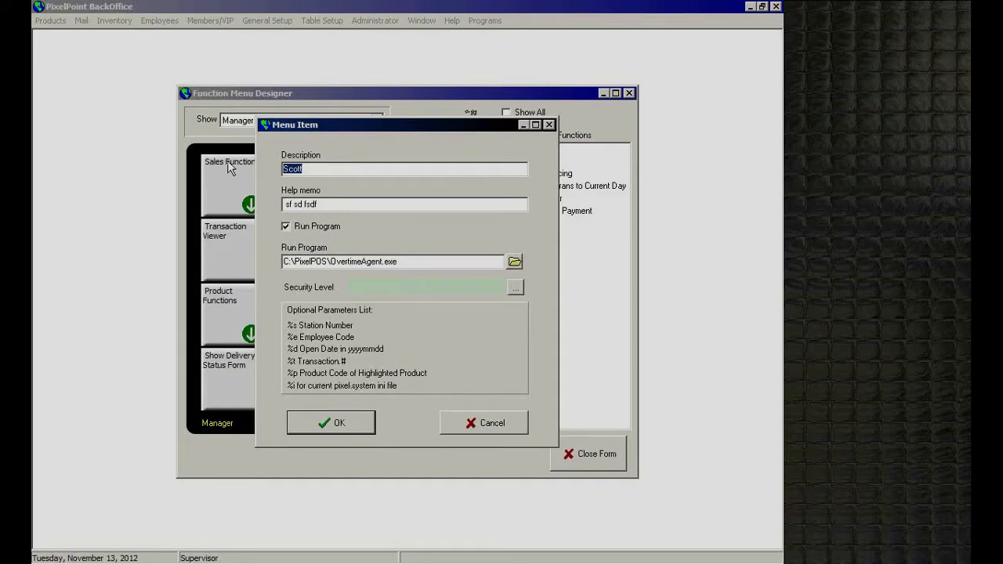
left_click(484, 422)
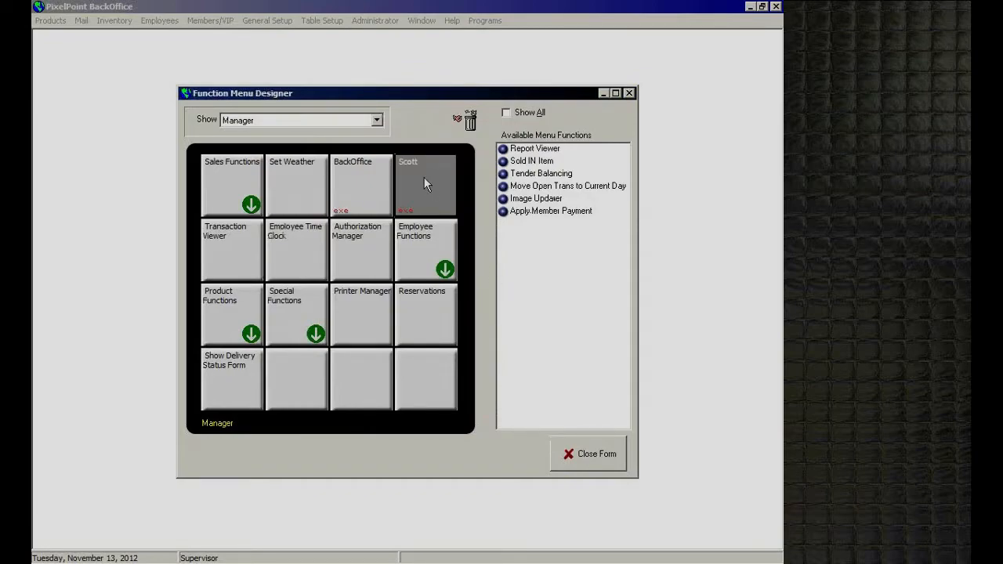
left_click_drag(517, 212, 471, 129)
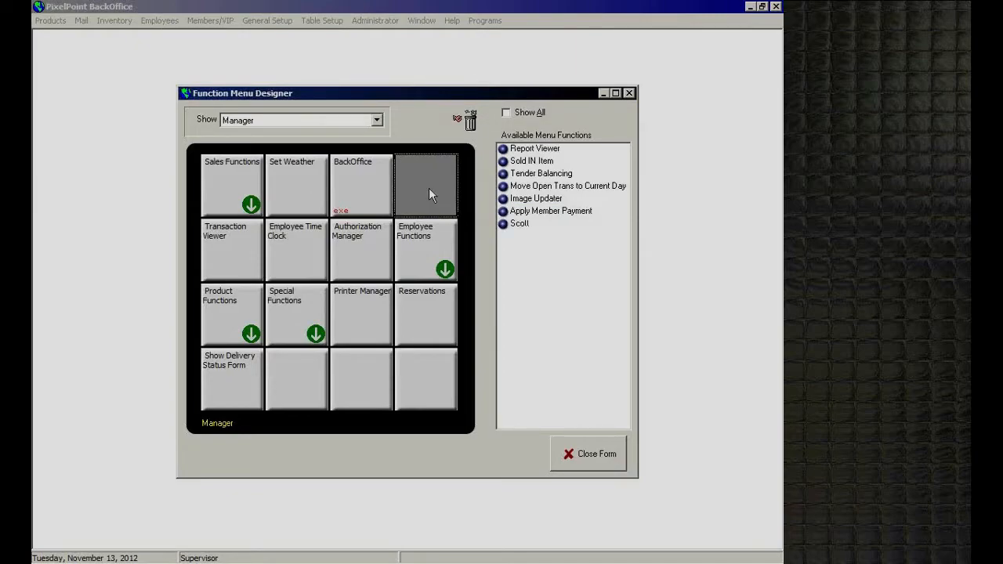
- Examine which functions are assigned to the Table, Employee, Sales and Product menus
left_click(377, 120)
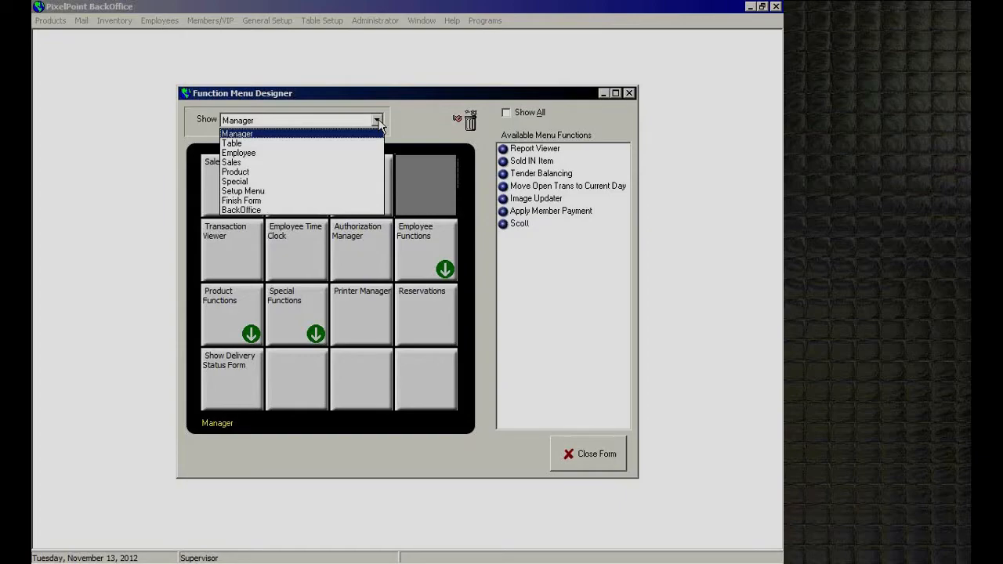
left_click(235, 143)
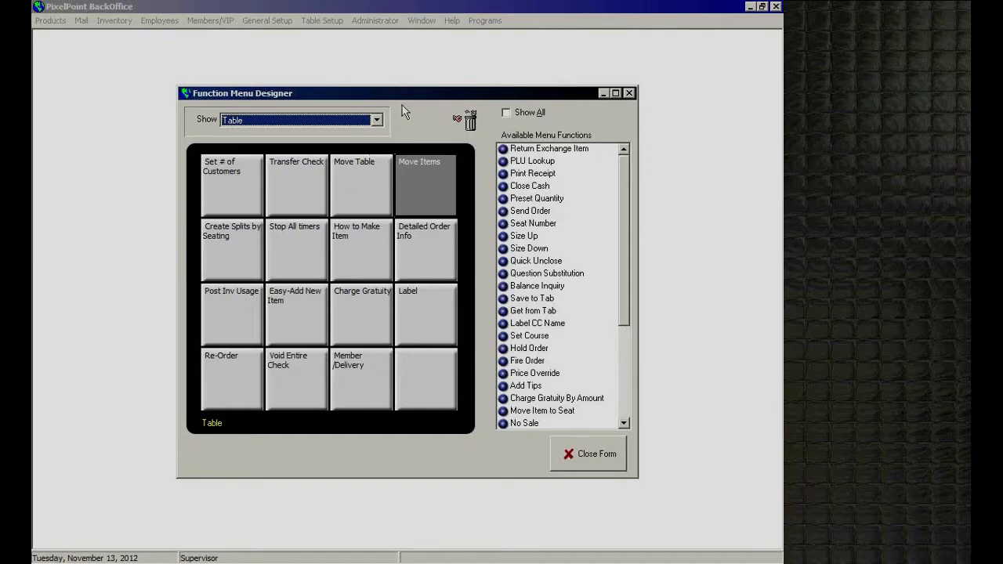
left_click(376, 121)
left_click(360, 153)
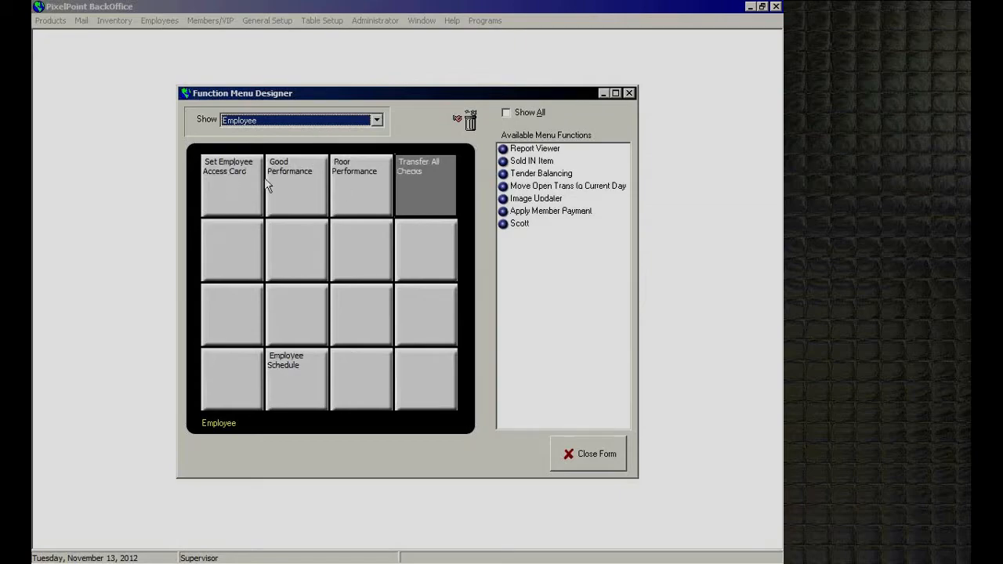
left_click(376, 120)
left_click(281, 162)
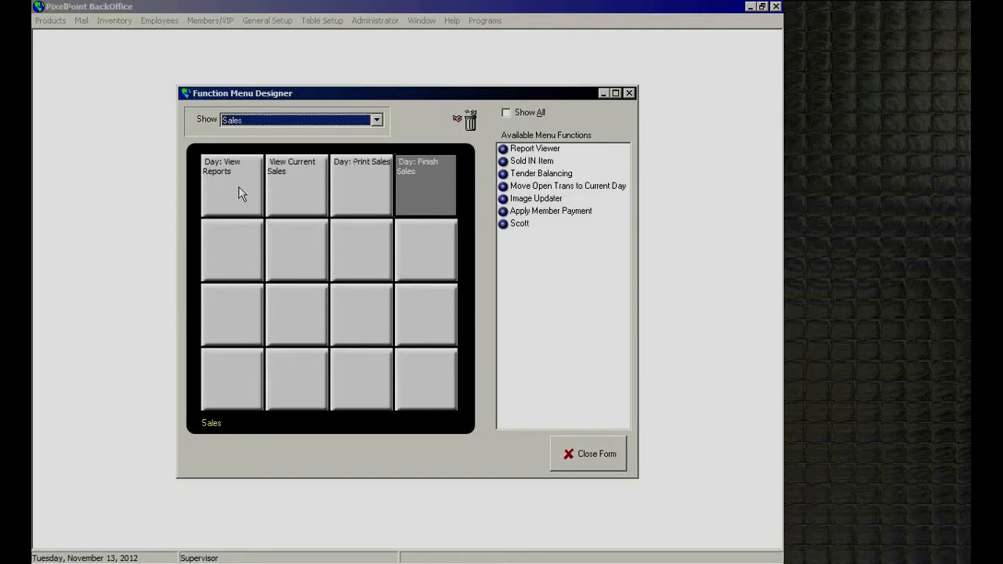
left_click(376, 121)
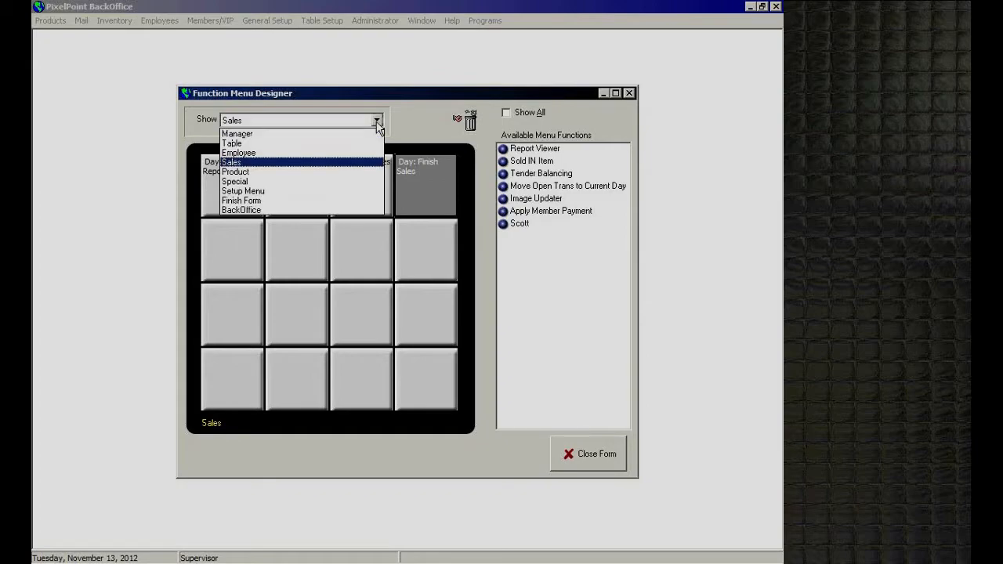
left_click(323, 173)
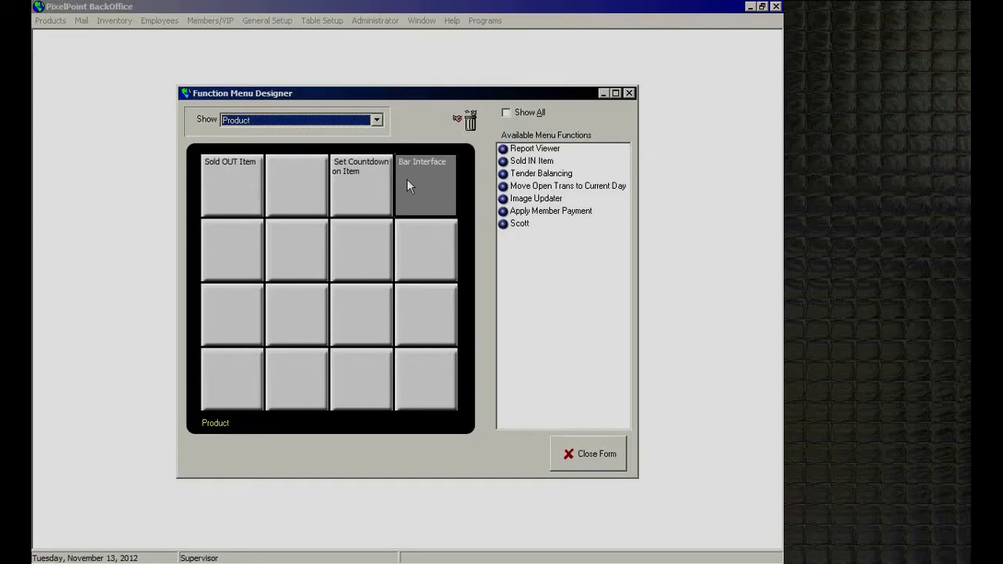
- Examine which functions are assigned to the Special, Setup Menu, BackOffice and Finish Form menus
left_click(377, 120)
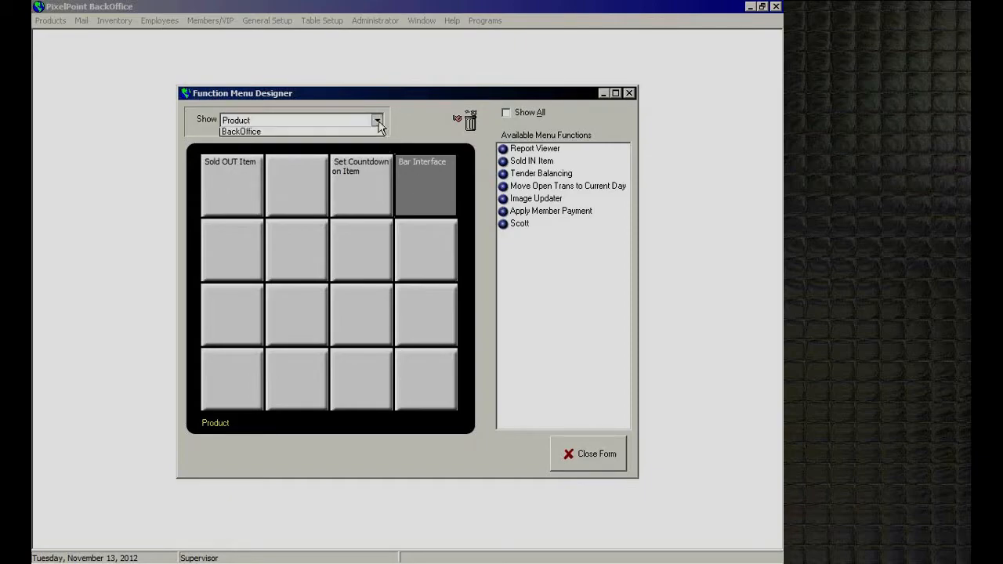
left_click(297, 185)
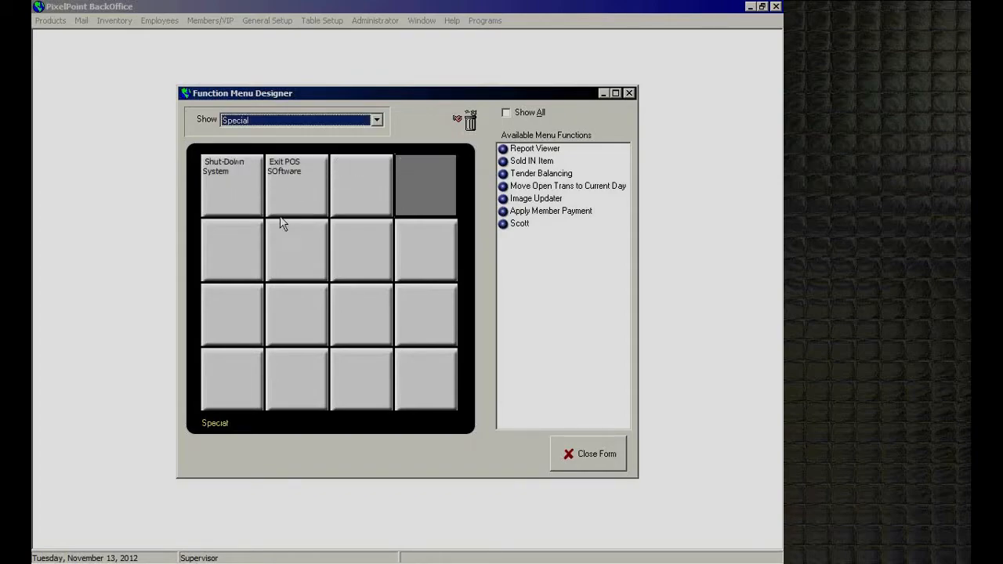
left_click(376, 121)
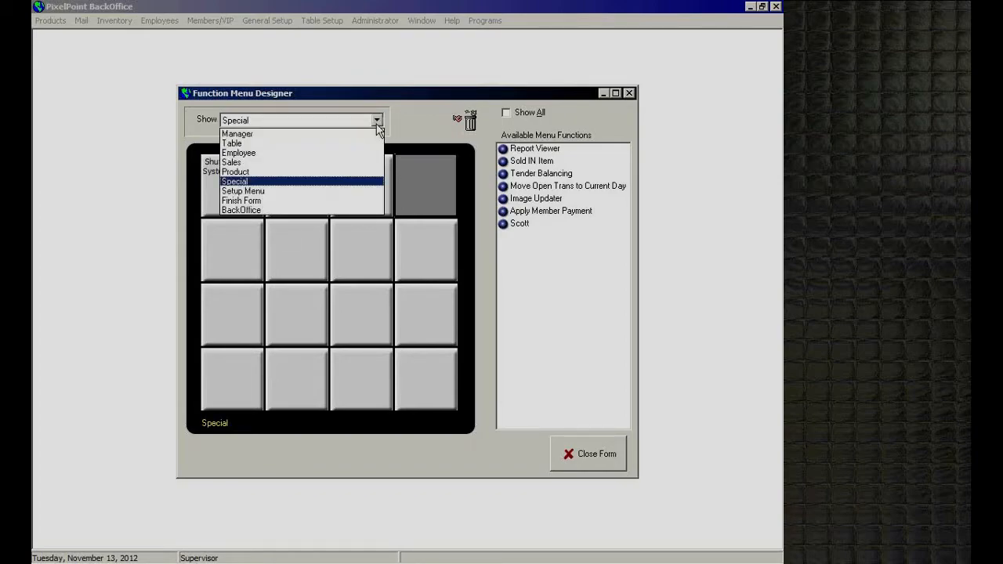
left_click(306, 191)
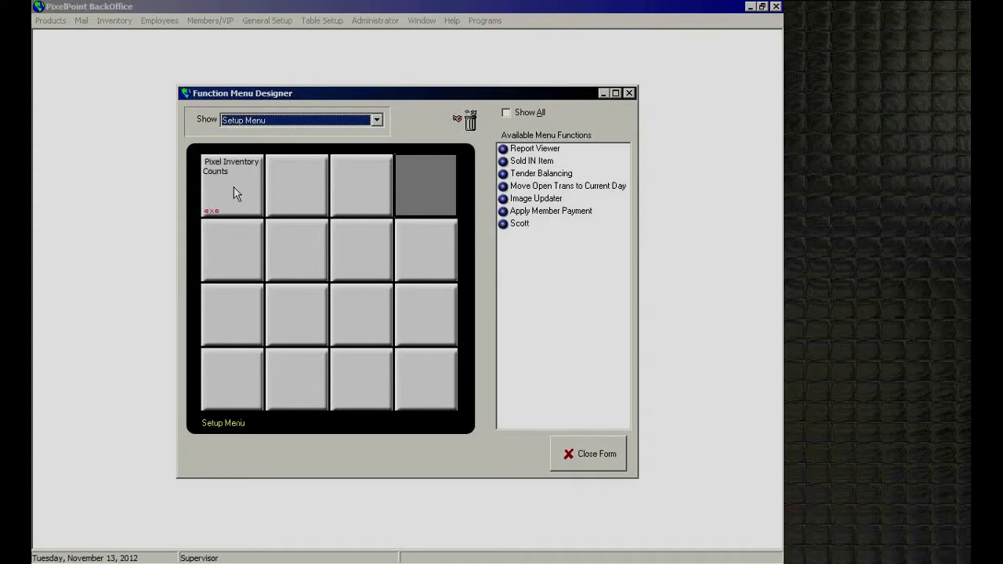
left_click(377, 120)
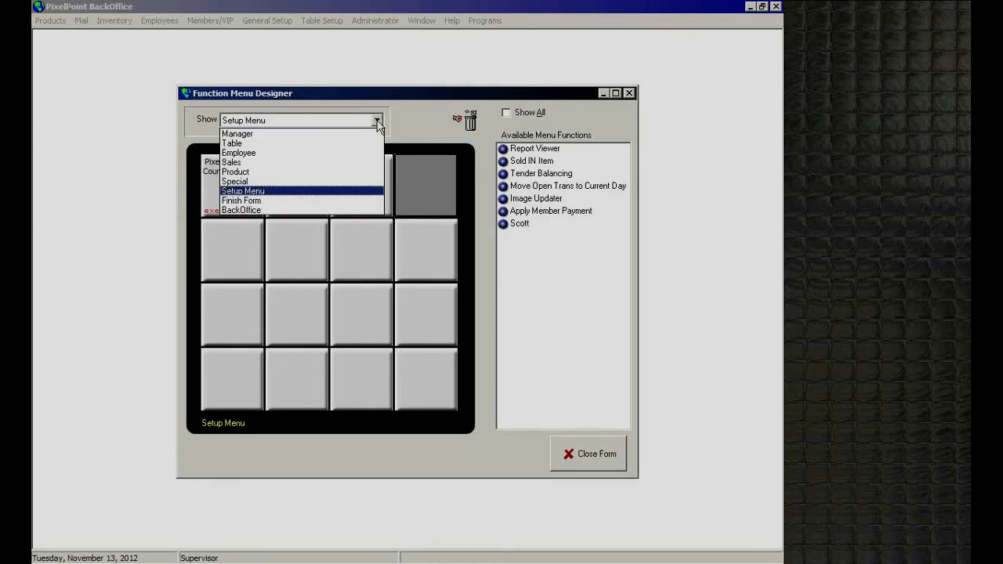
left_click(255, 212)
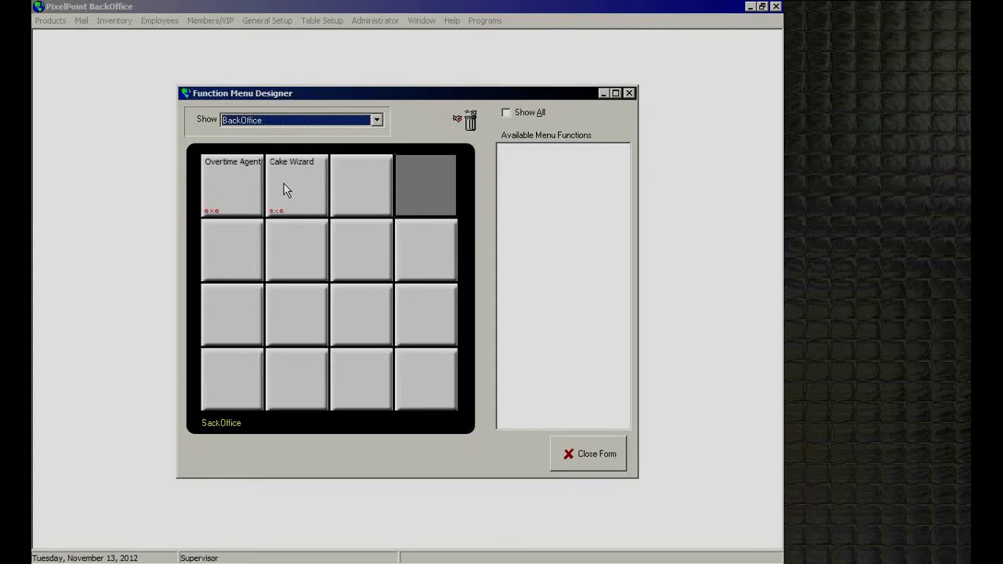
left_click(376, 120)
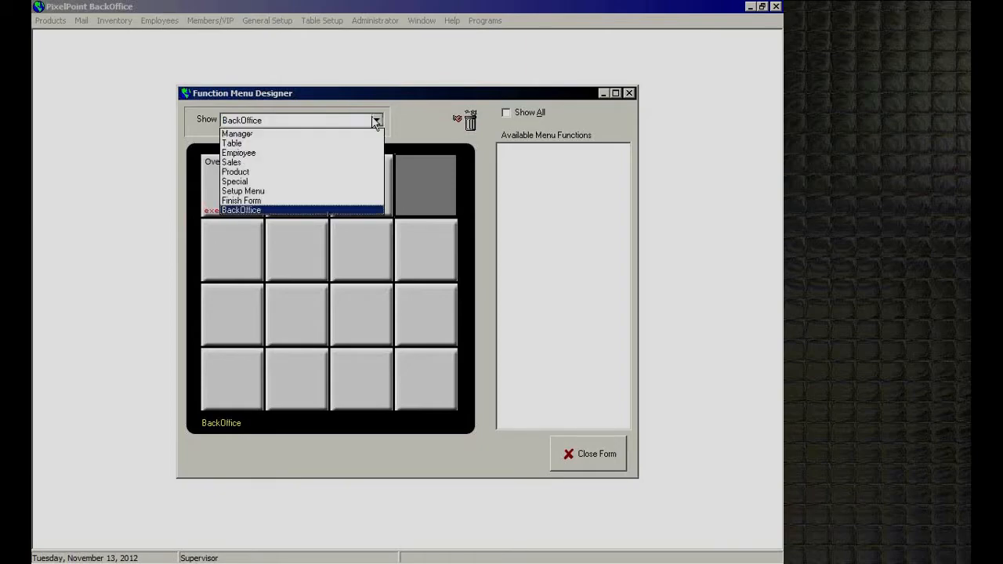
left_click(324, 201)
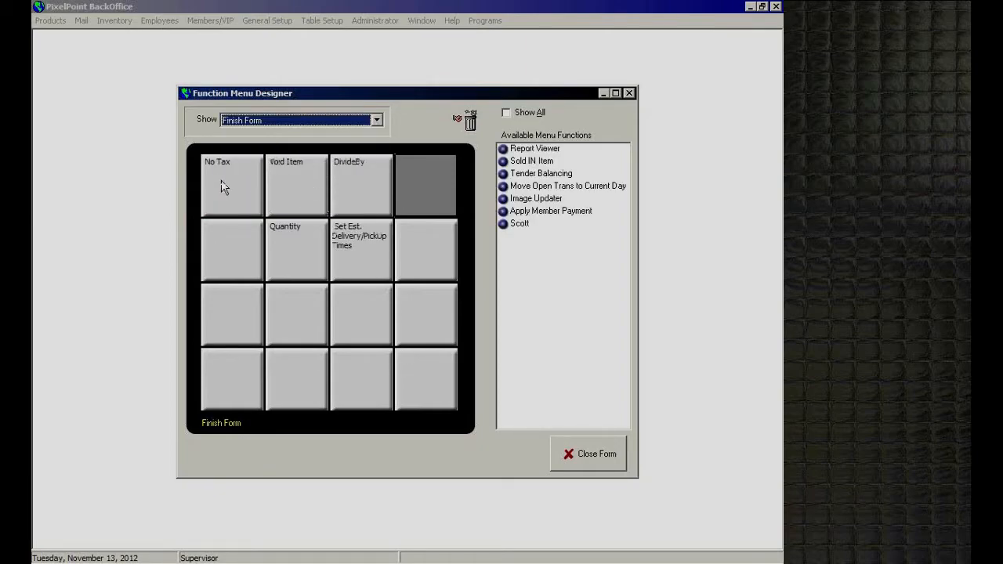
- Return to the Manager menu, list all menu functions, and review which are assigned and which are still available
left_click(377, 120)
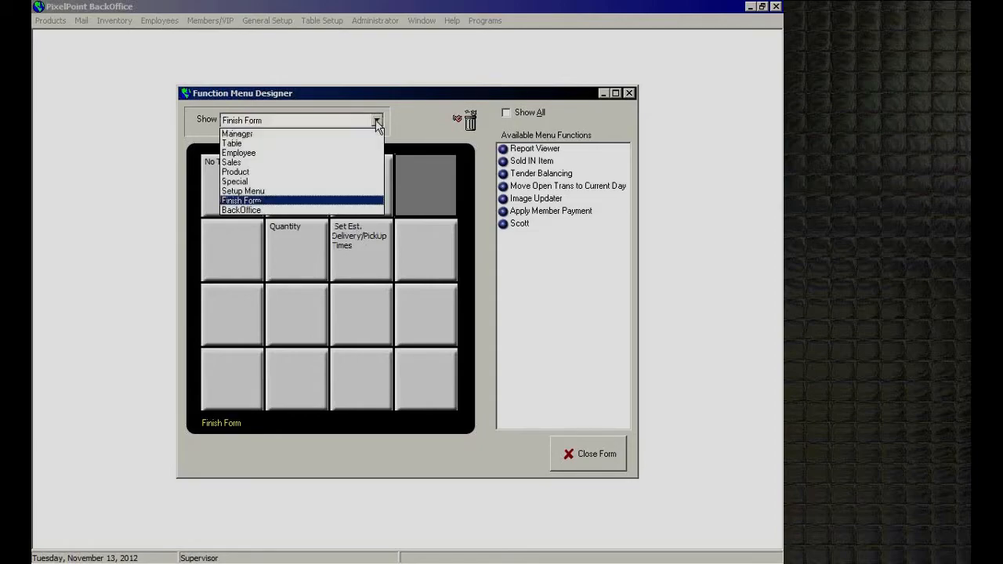
left_click(342, 135)
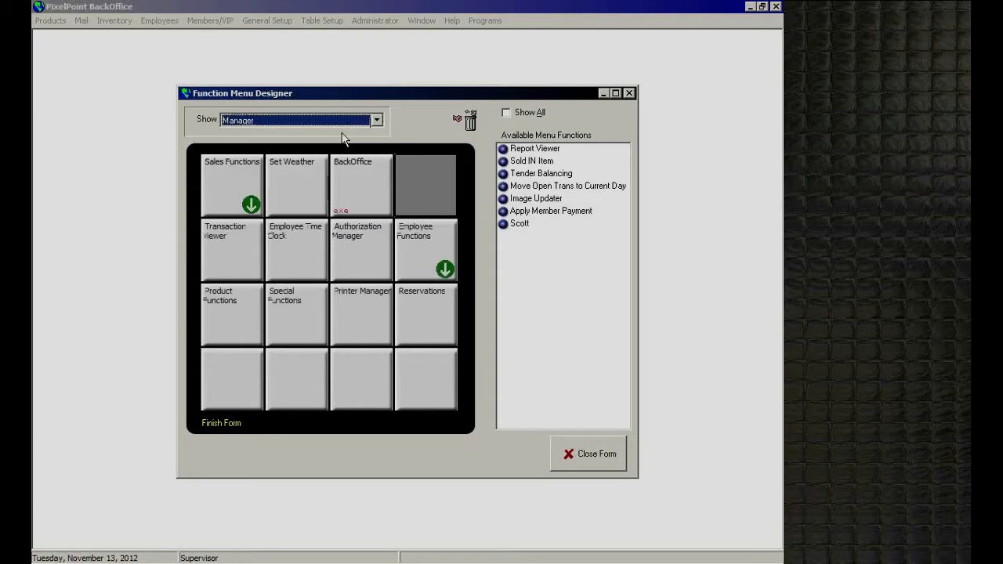
left_click(506, 113)
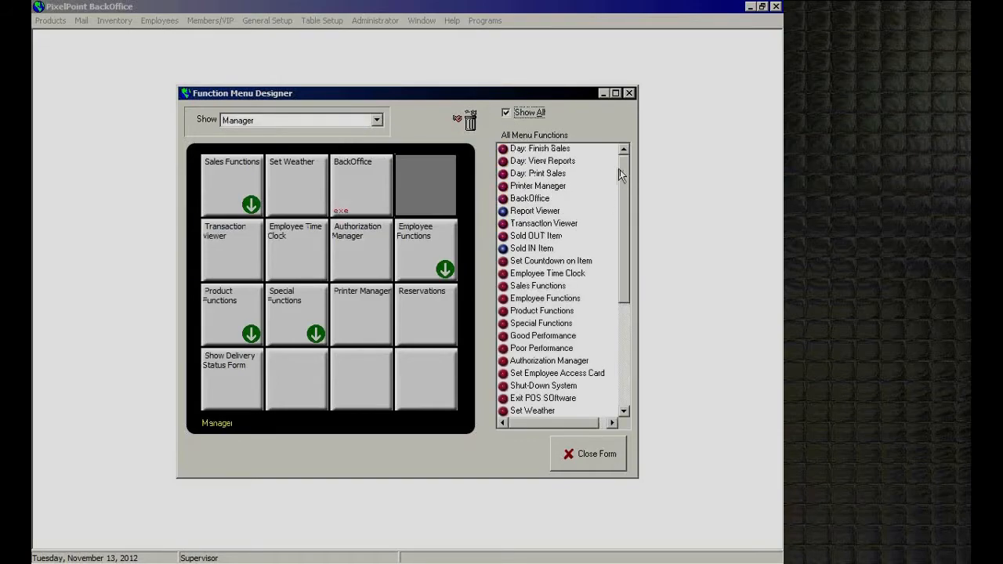
left_click_drag(625, 177, 631, 292)
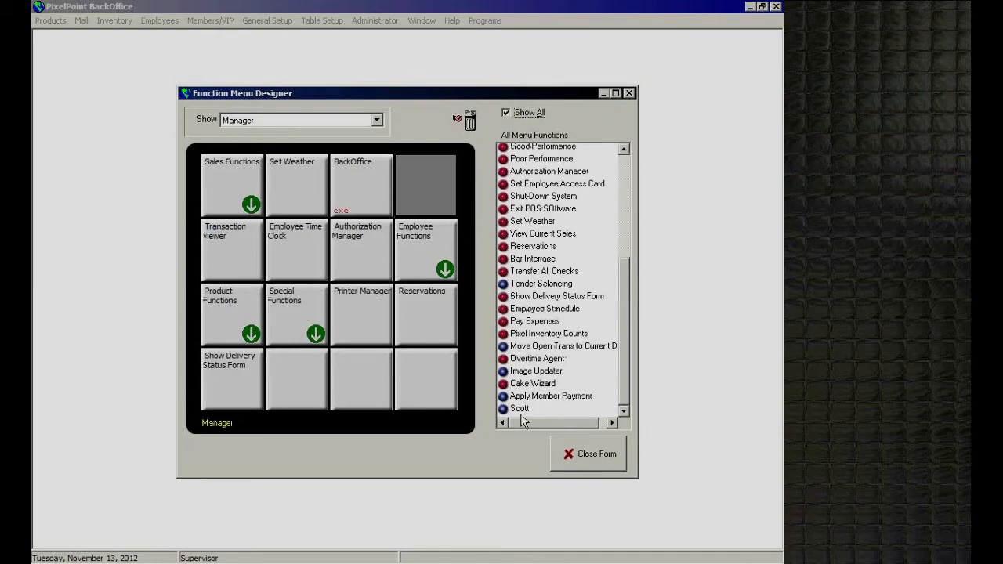
left_click_drag(625, 354, 621, 251)
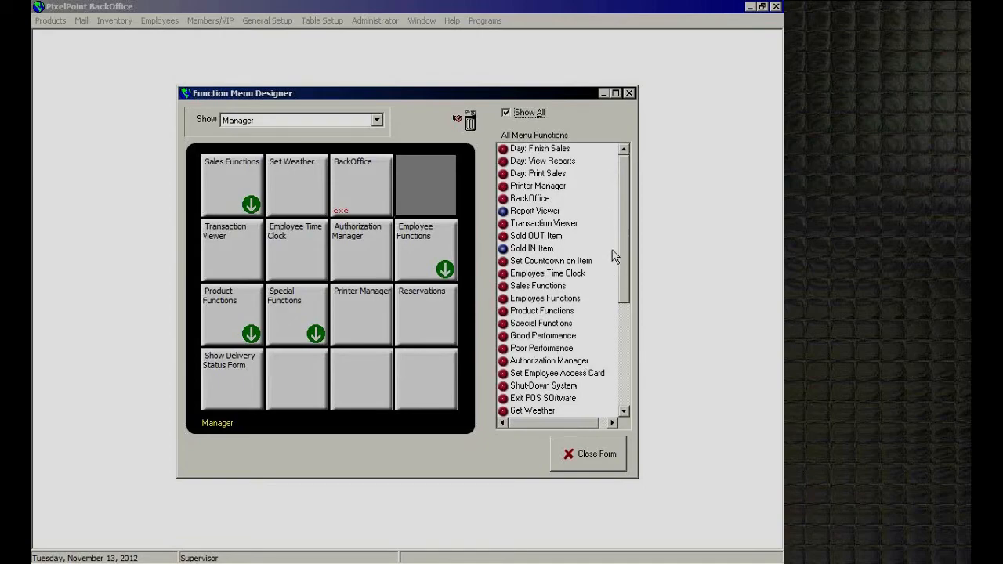
left_click_drag(625, 237, 620, 308)
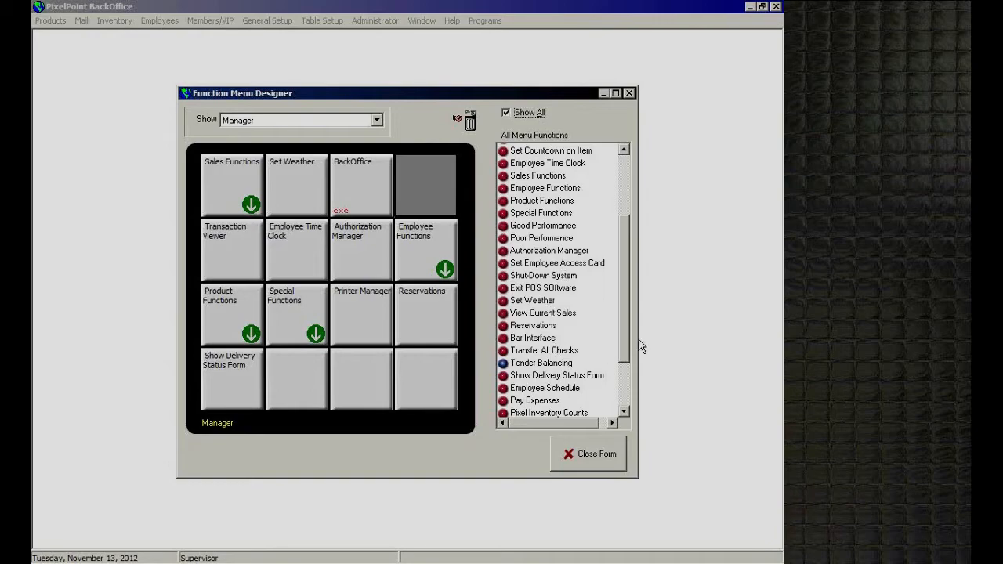
left_click_drag(622, 337, 626, 380)
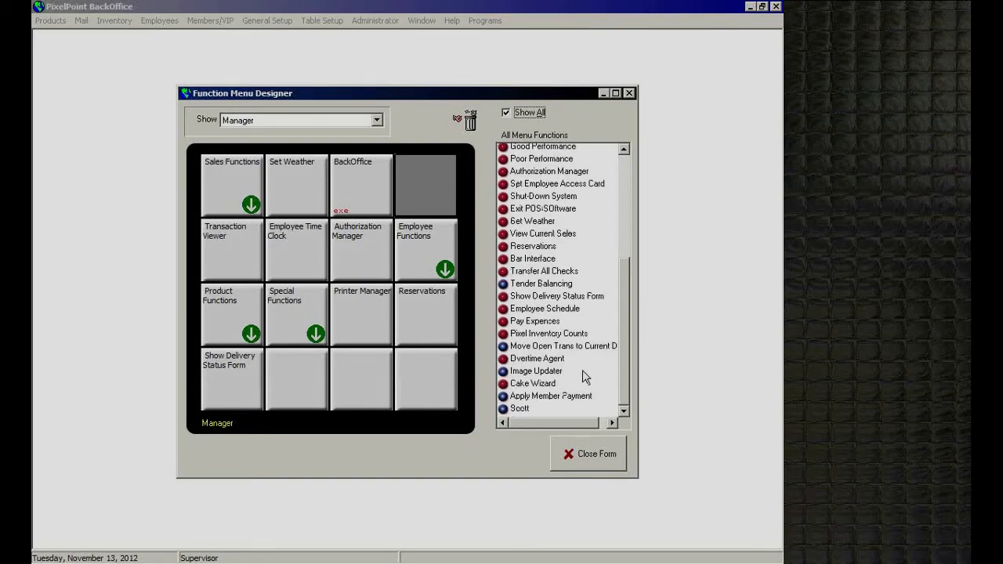
- Assign Move Open Trans to Current Day to the empty Manager slot and remove it again
left_click(528, 347)
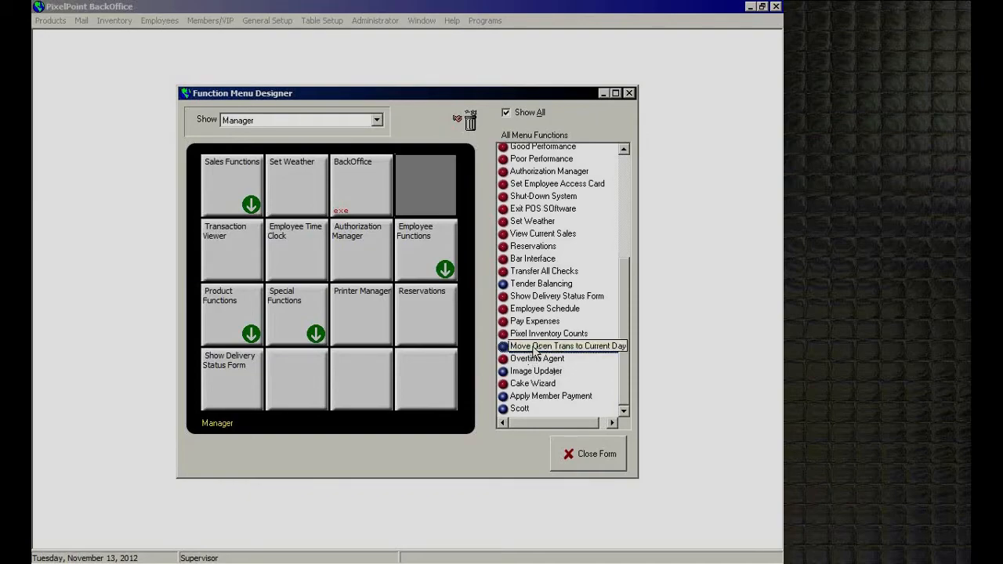
left_click_drag(532, 347, 418, 194)
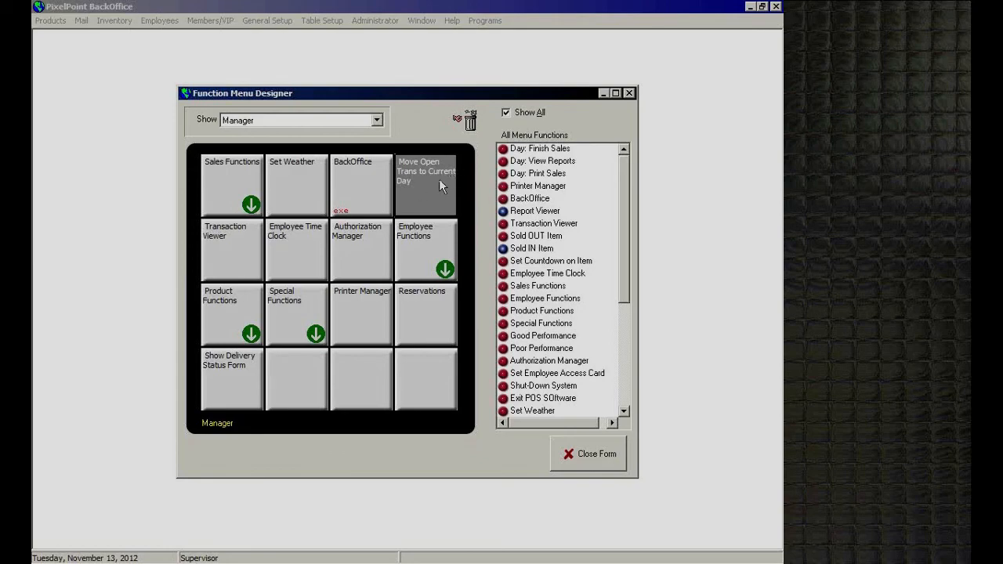
left_click_drag(431, 185, 469, 121)
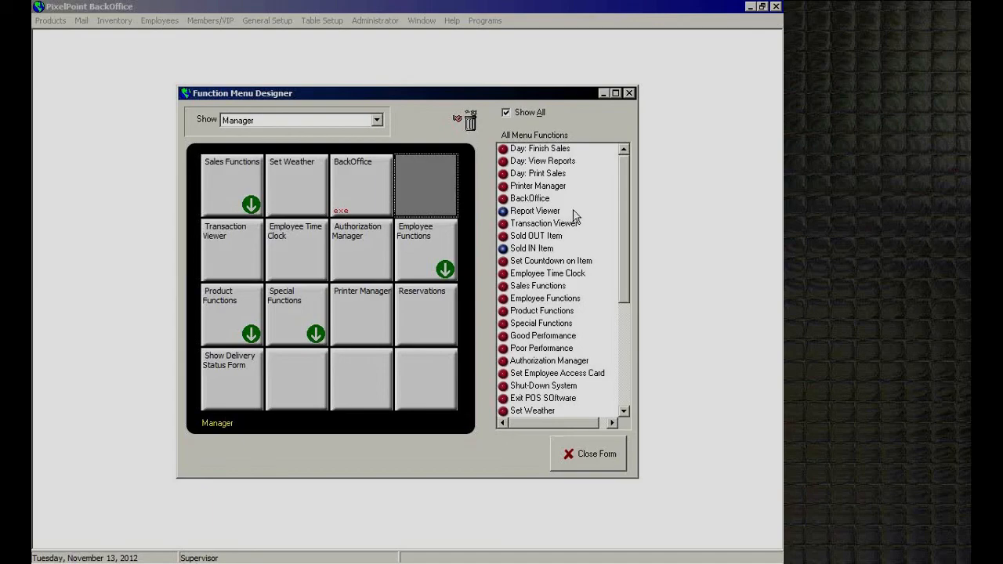
- Check the end of the full function list and close the Function Menu Designer
left_click_drag(625, 188, 616, 319)
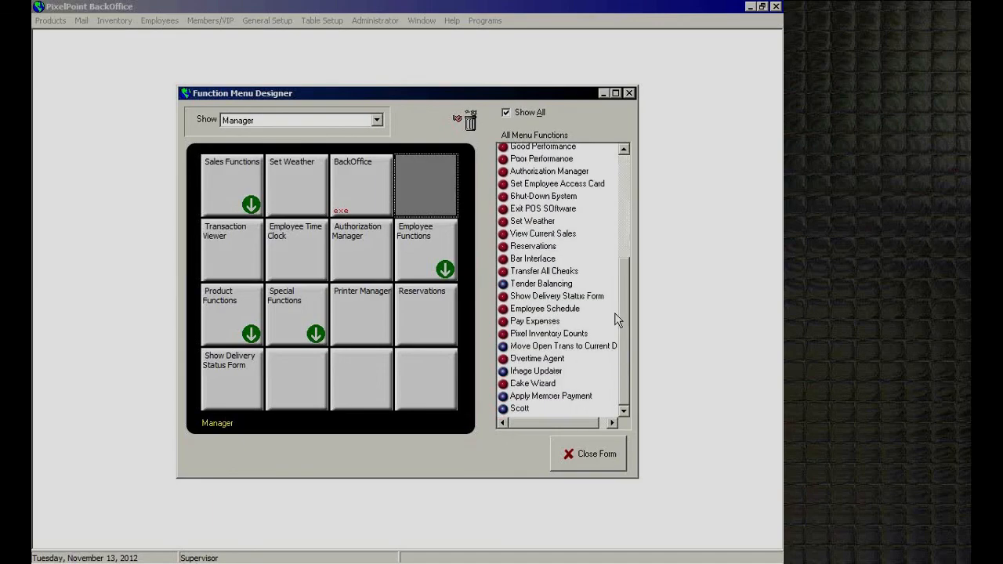
left_click(595, 461)
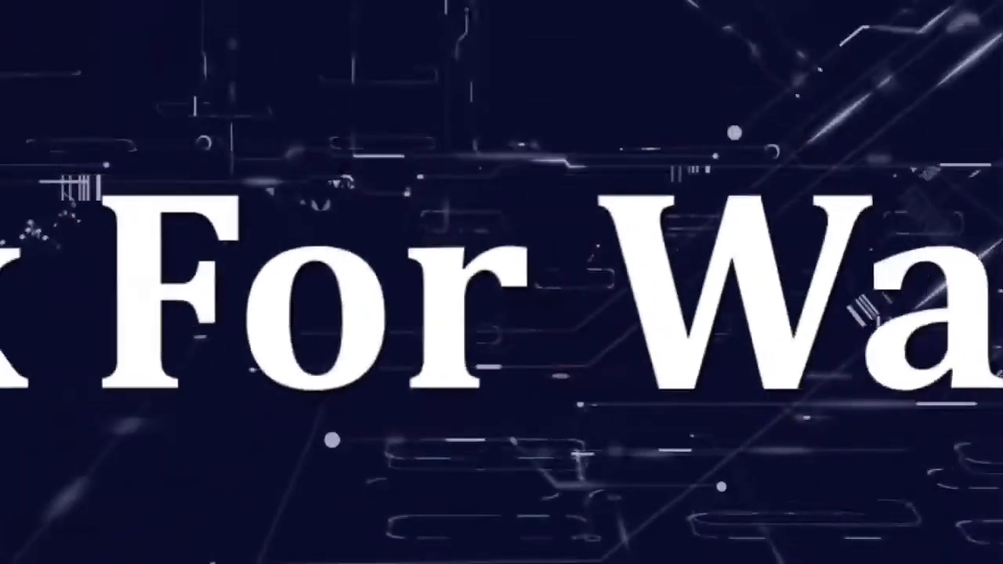